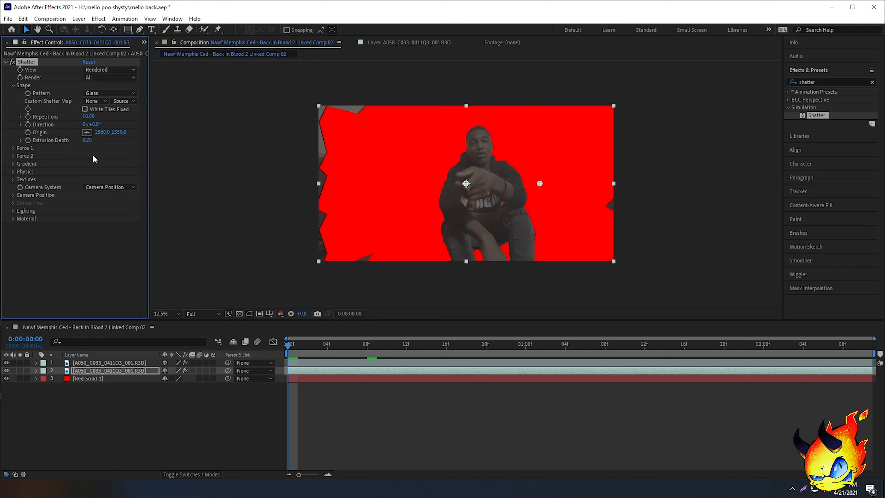
Step: Choose Glass as the Shatter pattern and preview the shatter from the first frame
{"action": "left_click", "coordinate": [110, 93]}
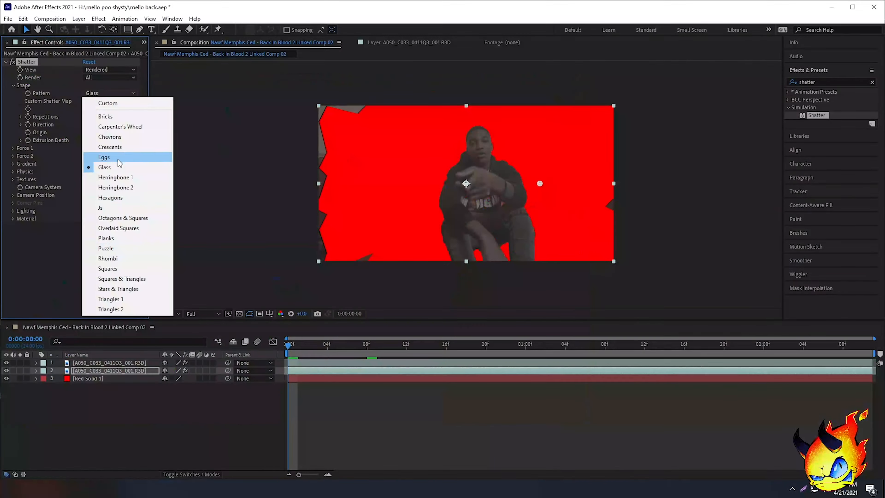
{"action": "left_click", "coordinate": [105, 167]}
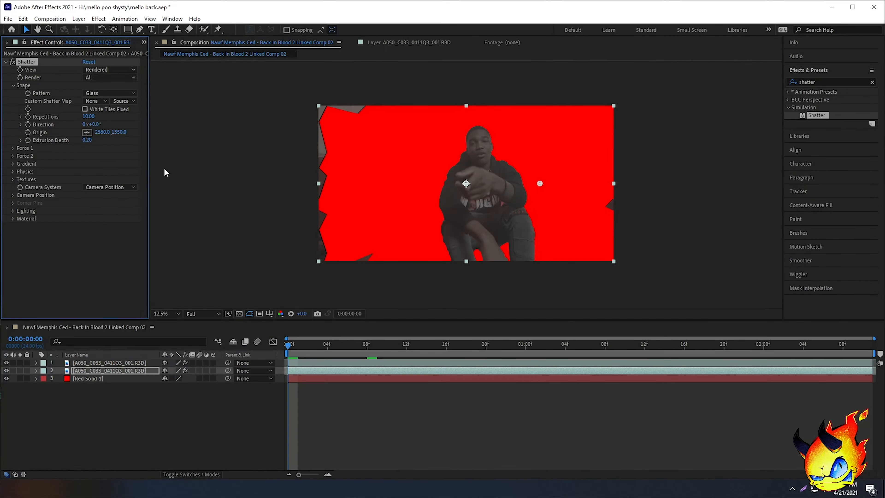
{"action": "left_click_drag", "start_coordinate": [321, 345], "coordinate": [274, 346]}
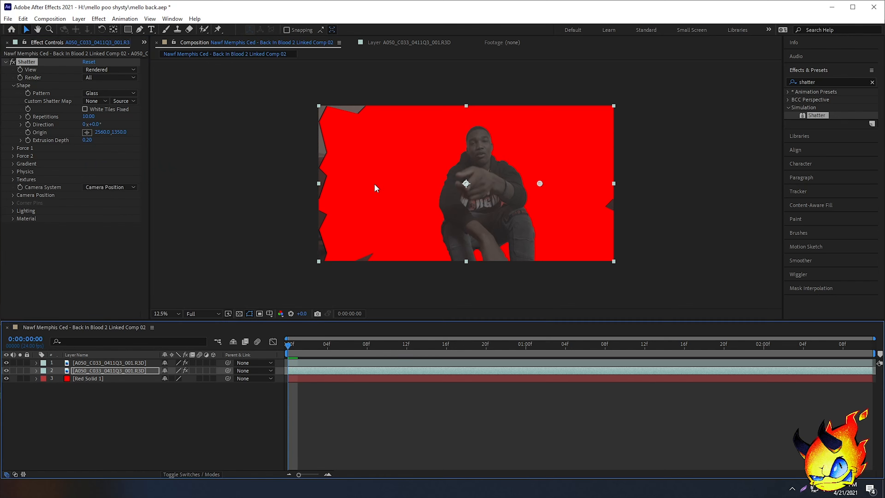
{"action": "key", "text": "space"}
{"action": "key", "text": "space"}
Step: Set the Shatter effect's Force 1 Radius to 0 and keyframe it at 0:00:00:00
{"action": "left_click", "coordinate": [13, 148]}
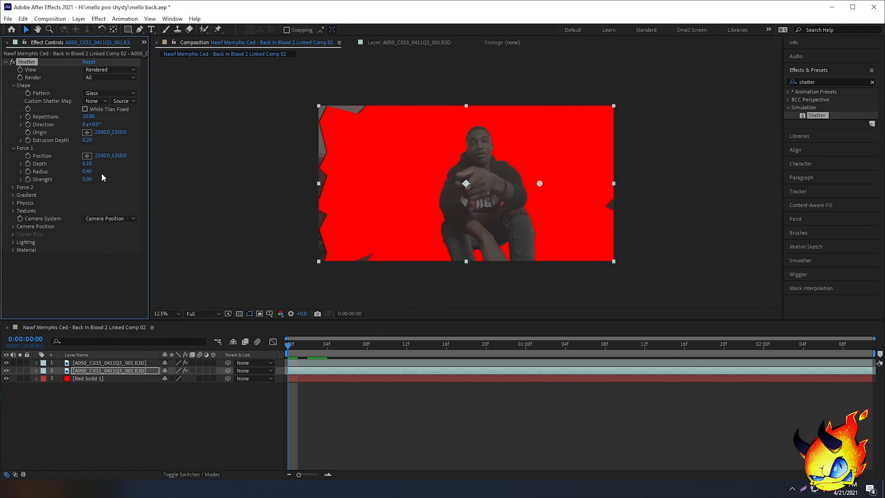
{"action": "left_click", "coordinate": [88, 172]}
{"action": "type", "text": "0"}
{"action": "key", "text": "Return"}
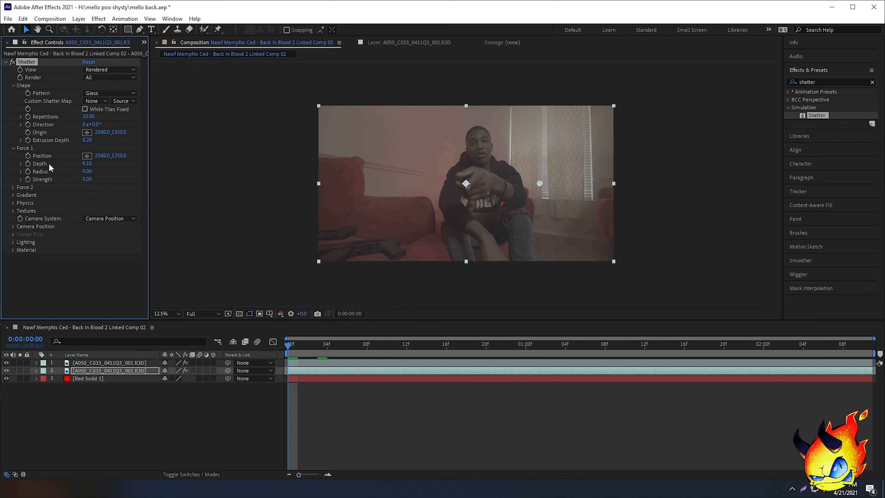
{"action": "left_click_drag", "start_coordinate": [330, 345], "coordinate": [289, 345]}
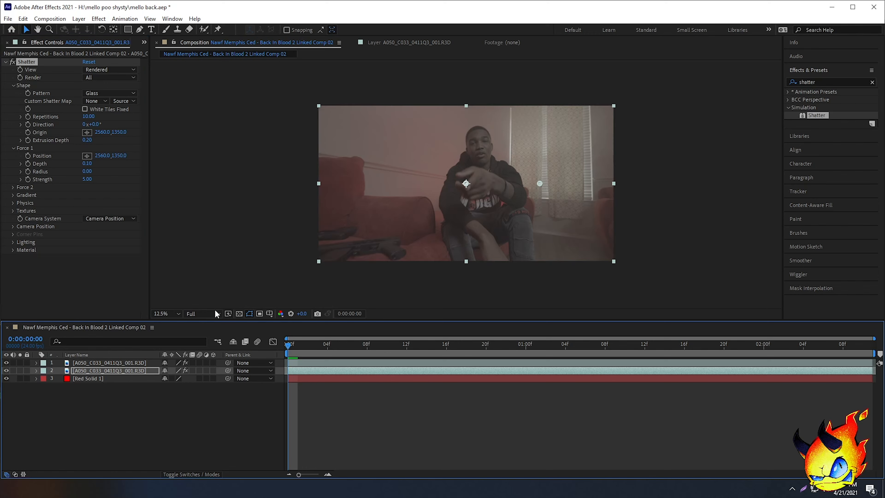
{"action": "left_click_drag", "start_coordinate": [300, 344], "coordinate": [289, 344]}
{"action": "left_click", "coordinate": [28, 172]}
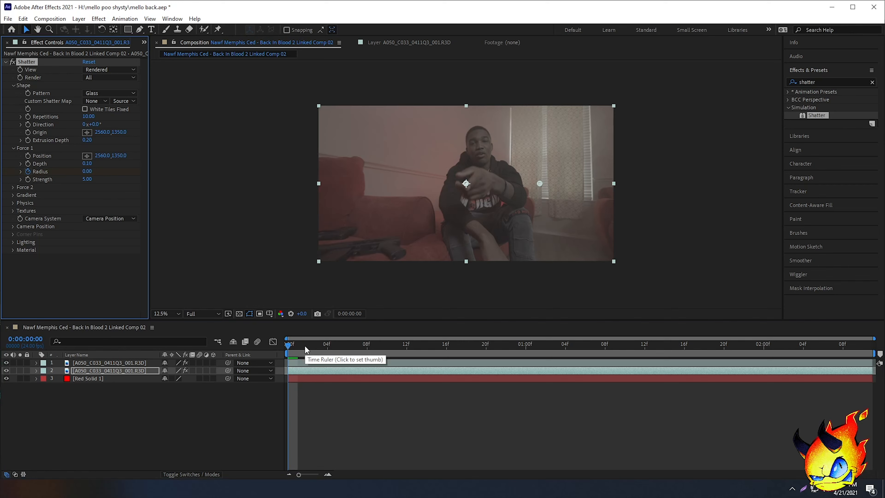
Step: At 0:00:00:12, try a Force 1 Radius of 0.56 and check the flying pieces up to 0:00:01:08
{"action": "left_click_drag", "start_coordinate": [317, 344], "coordinate": [407, 345]}
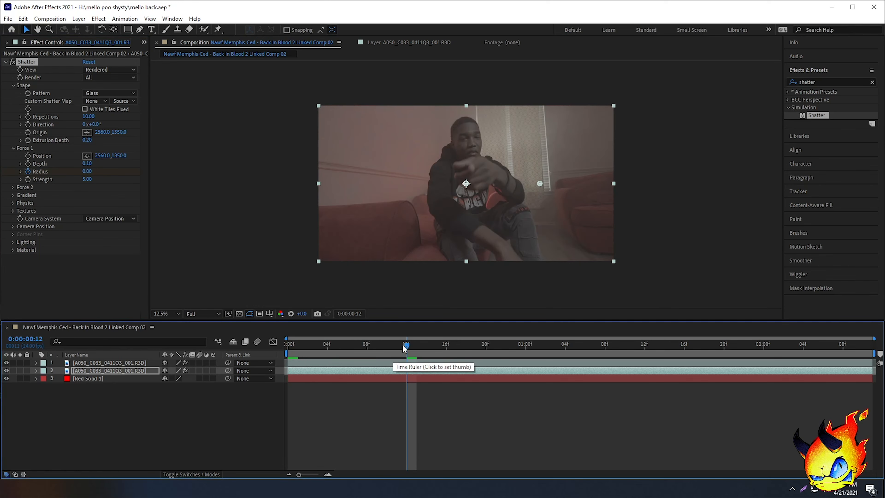
{"action": "left_click_drag", "start_coordinate": [87, 171], "coordinate": [114, 177]}
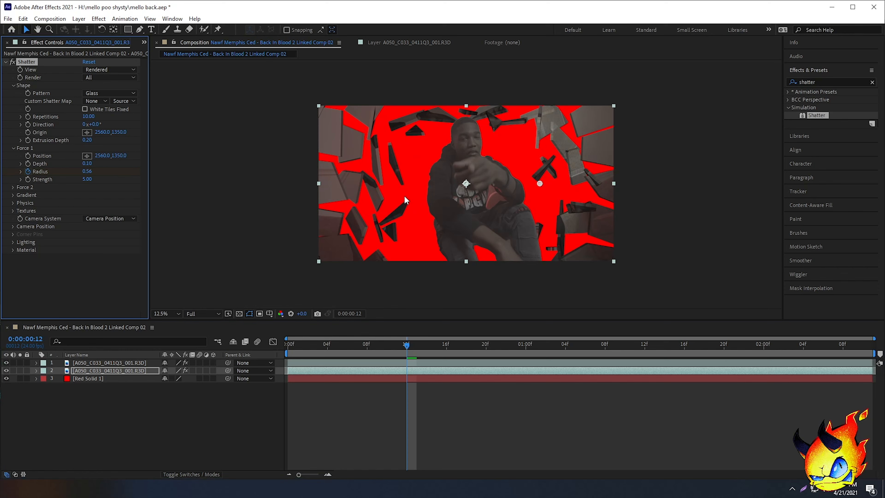
{"action": "left_click_drag", "start_coordinate": [412, 351], "coordinate": [605, 347]}
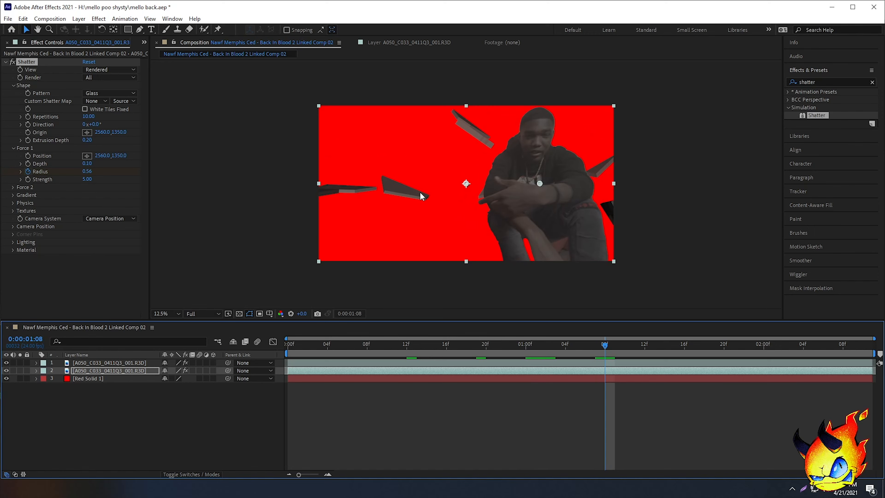
{"action": "left_click", "coordinate": [406, 347]}
Step: Try a Force 1 Radius of 0.28 at 0:00:00:12 and scrub through from the first frame
{"action": "left_click_drag", "start_coordinate": [87, 171], "coordinate": [78, 171]}
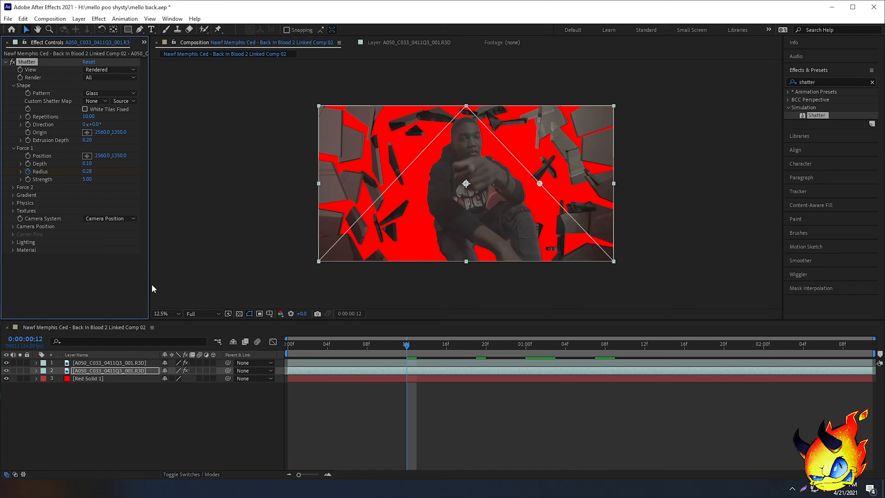
{"action": "left_click", "coordinate": [287, 347]}
{"action": "left_click_drag", "start_coordinate": [285, 347], "coordinate": [400, 345]}
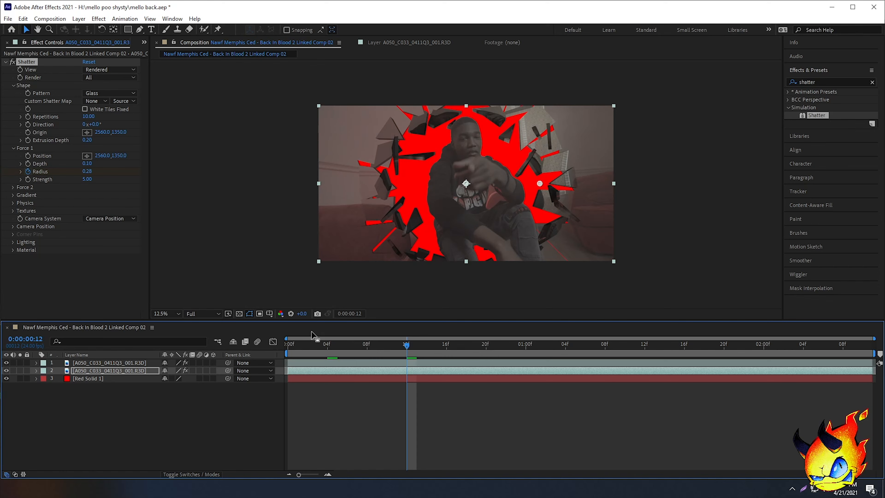
Step: Try a Force 1 Strength of 8.40 and check the shatter up to 0:00:01:00
{"action": "left_click_drag", "start_coordinate": [92, 179], "coordinate": [107, 178]}
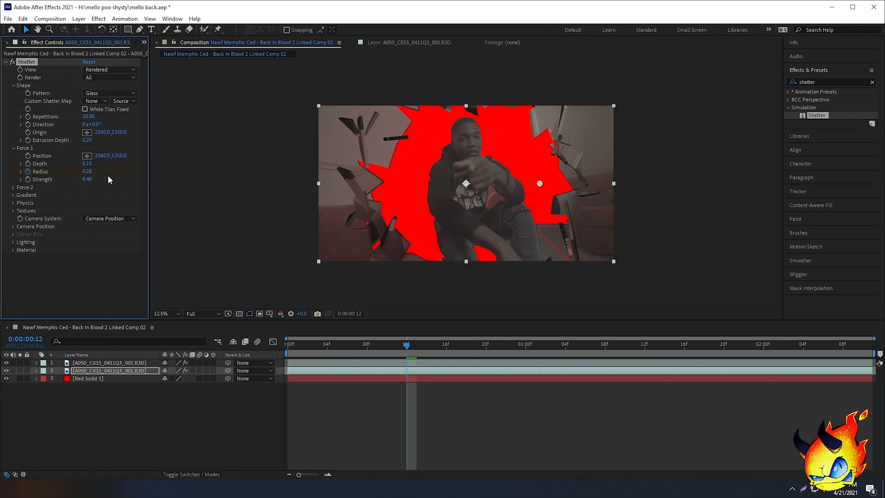
{"action": "left_click_drag", "start_coordinate": [448, 351], "coordinate": [522, 353]}
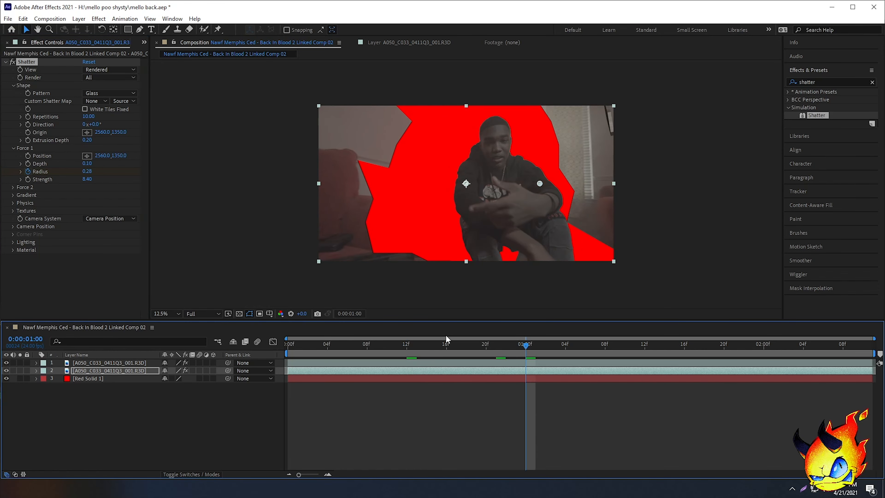
{"action": "mouse_move", "coordinate": [388, 349]}
{"action": "left_mouse_down"}
{"action": "mouse_move", "coordinate": [290, 350]}
{"action": "mouse_move", "coordinate": [398, 343]}
{"action": "left_mouse_up"}
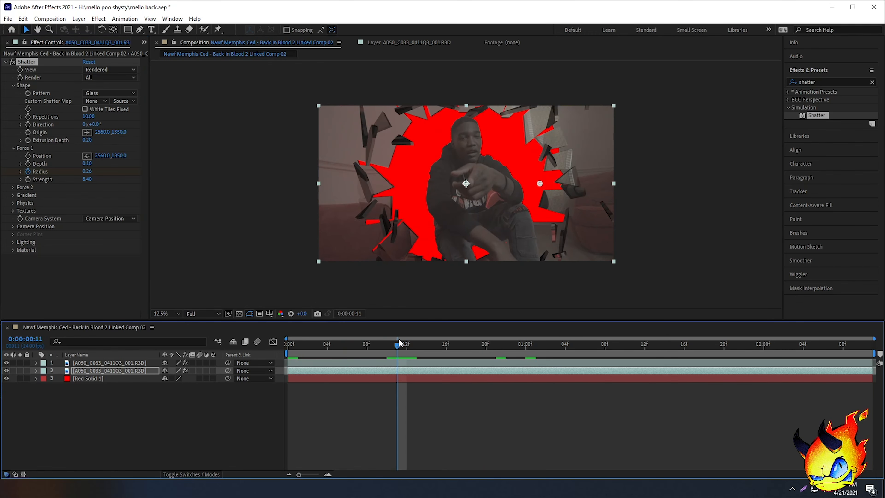
{"action": "left_click", "coordinate": [407, 348]}
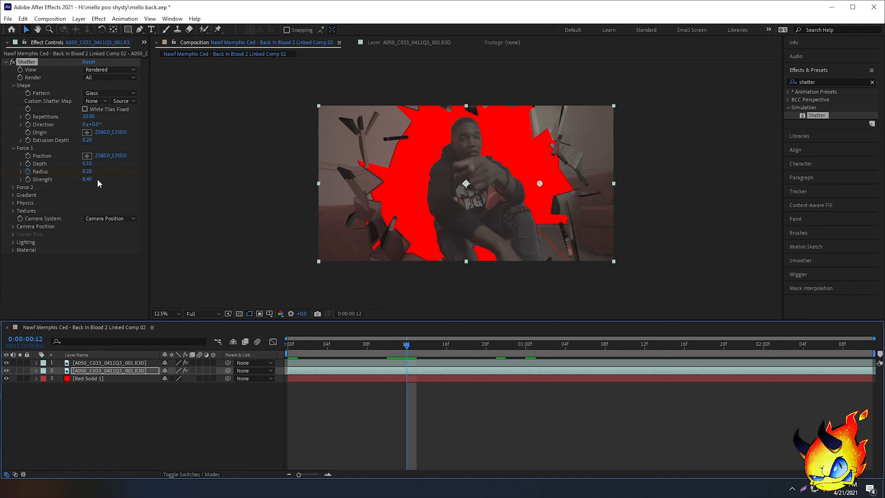
Step: Try a Force 1 Strength of 0.80 and scrub through the weaker shatter
{"action": "left_click_drag", "start_coordinate": [88, 179], "coordinate": [63, 190]}
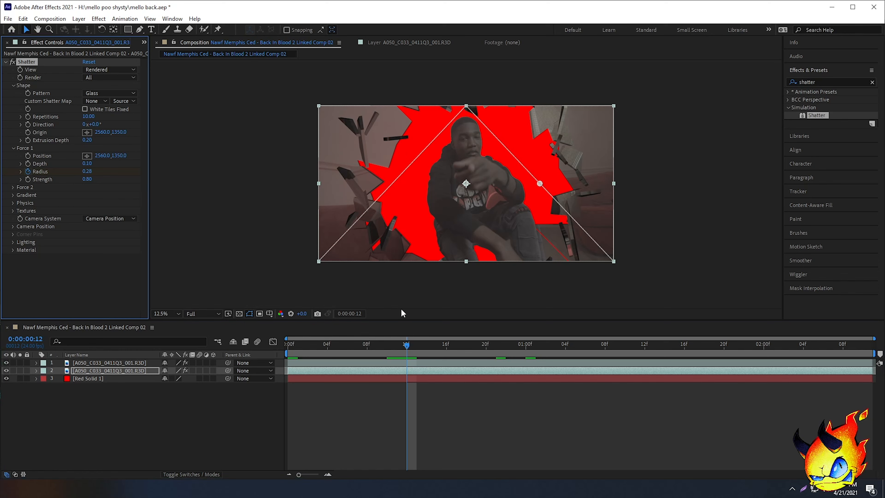
{"action": "left_click", "coordinate": [447, 347]}
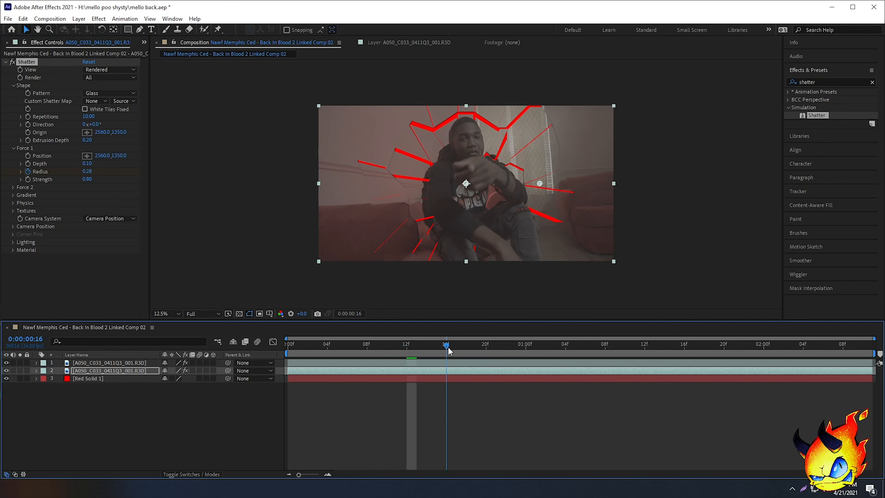
{"action": "left_click_drag", "start_coordinate": [448, 348], "coordinate": [654, 348]}
{"action": "left_click", "coordinate": [405, 351]}
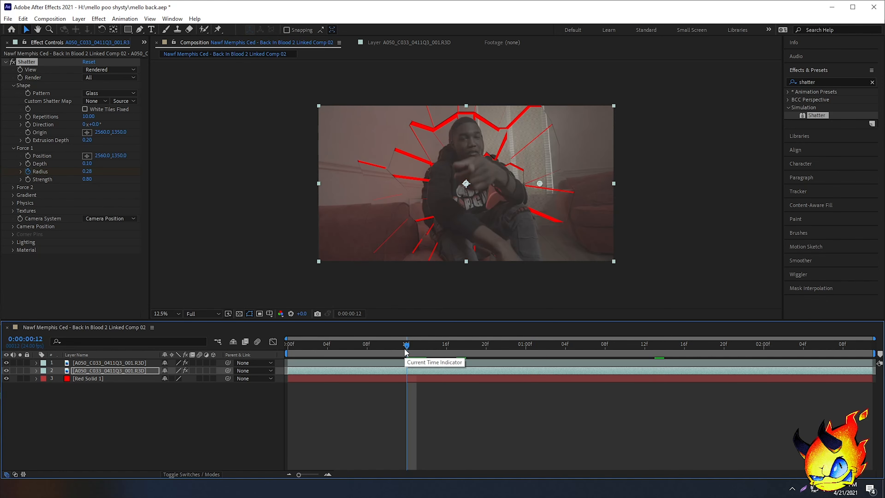
Step: Set Force 1 Strength to 5.00 and Radius to 0.40 at 0:00:00:12, and scrub through the shatter up to 0:00:00:21
{"action": "left_click_drag", "start_coordinate": [88, 179], "coordinate": [123, 188]}
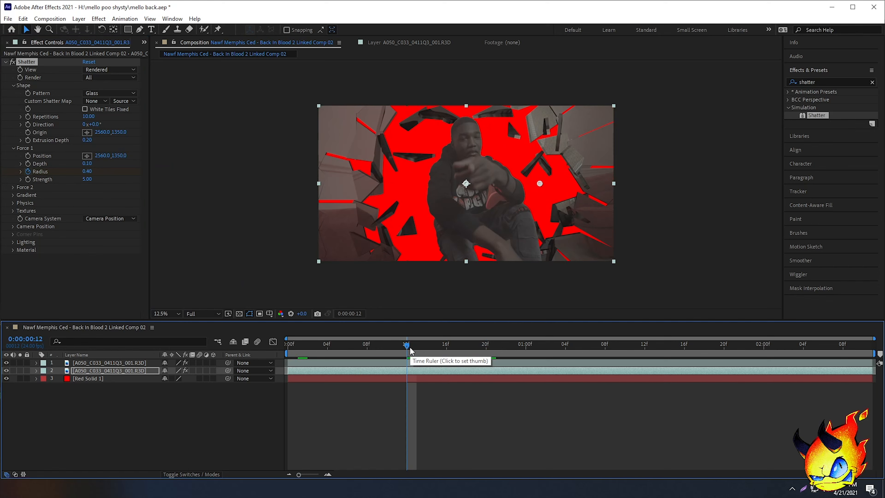
{"action": "left_click_drag", "start_coordinate": [410, 347], "coordinate": [448, 345]}
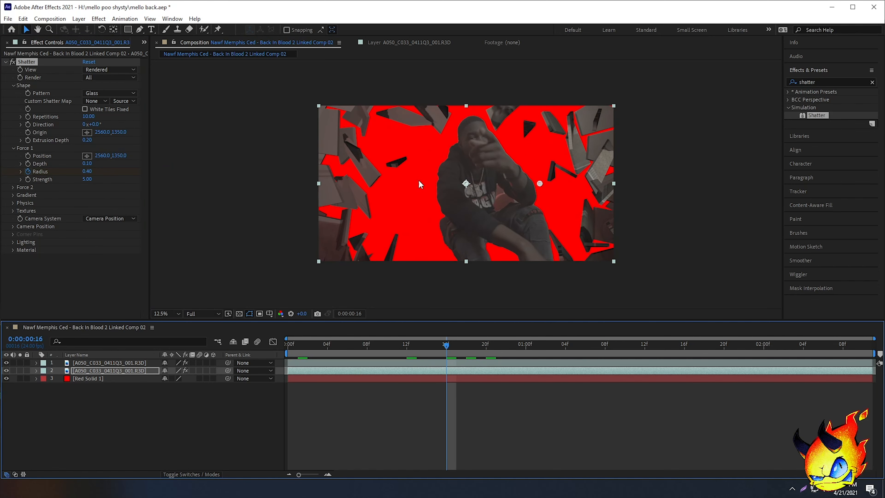
{"action": "left_click", "coordinate": [410, 347]}
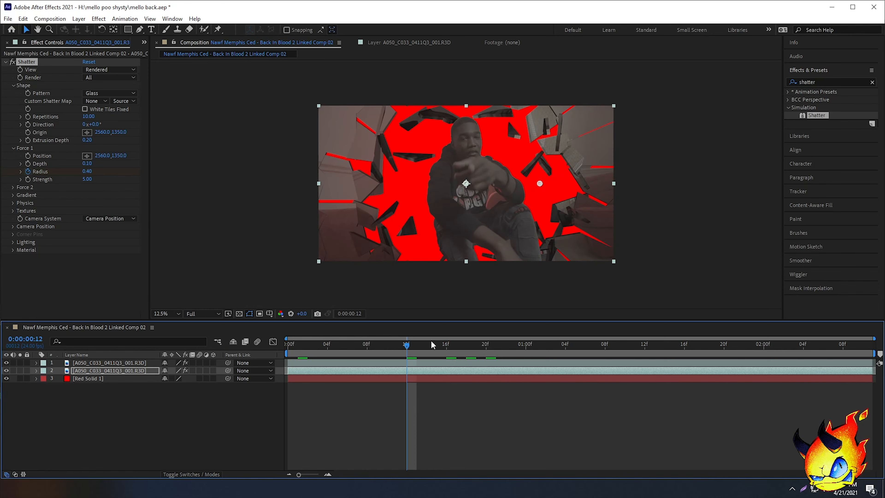
{"action": "left_click", "coordinate": [455, 346]}
{"action": "left_click_drag", "start_coordinate": [455, 349], "coordinate": [495, 345]}
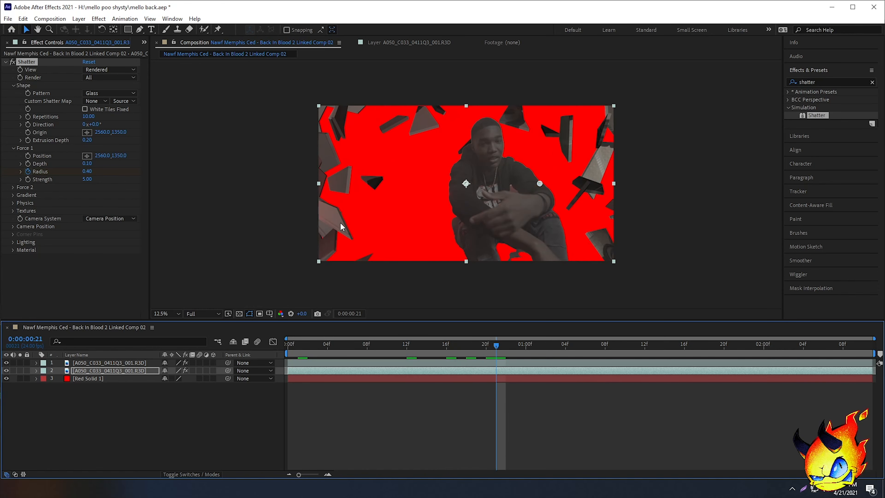
{"action": "left_click", "coordinate": [407, 346]}
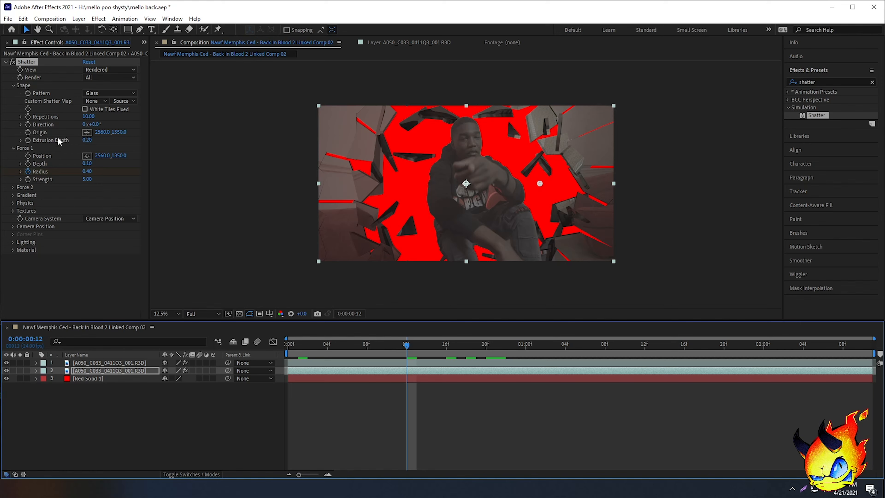
Step: Try a Shatter Extrusion Depth of 0.65, settle on 0.19, and preview the animation
{"action": "left_click_drag", "start_coordinate": [87, 140], "coordinate": [107, 140]}
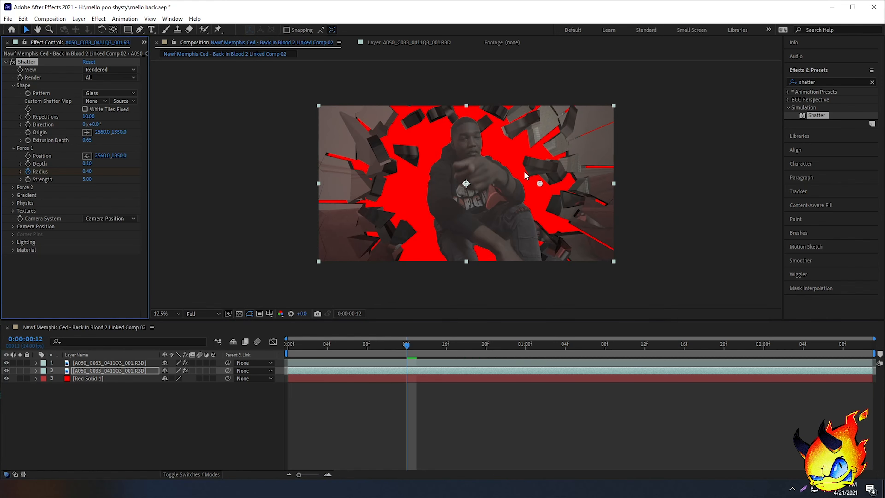
{"action": "left_click_drag", "start_coordinate": [90, 140], "coordinate": [72, 141]}
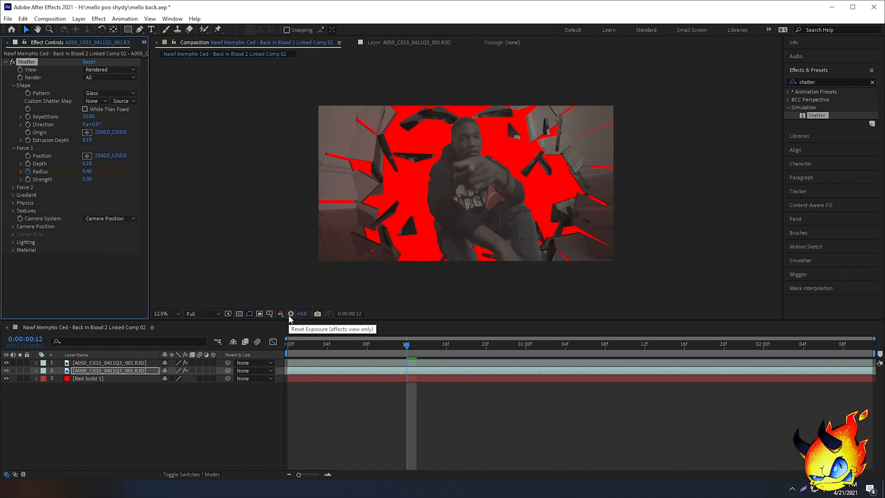
{"action": "key", "text": "space"}
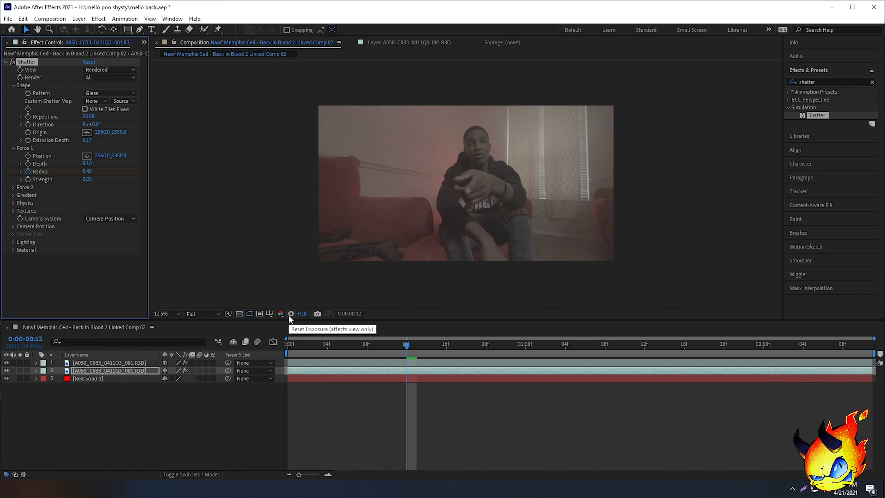
{"action": "left_click_drag", "start_coordinate": [363, 344], "coordinate": [215, 321]}
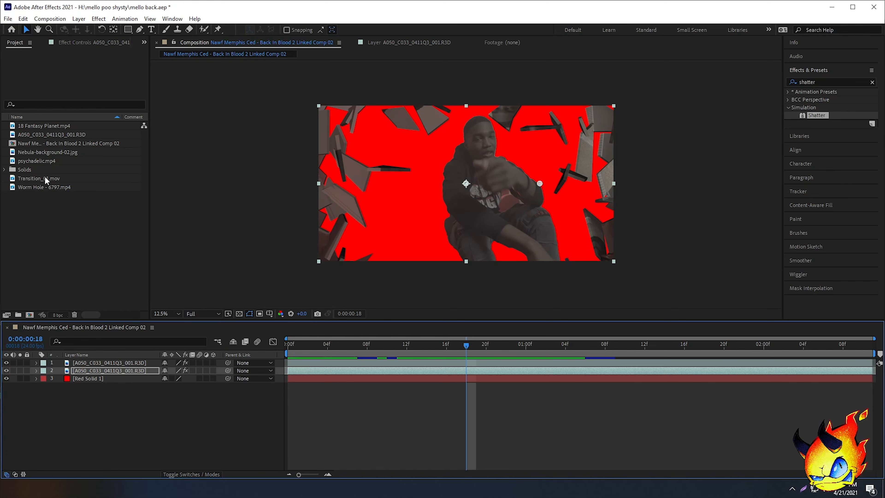
Step: Hide the Red Solid 1 layer and add psychadelic.mp4 as the bottom layer of the composition
{"action": "left_click", "coordinate": [35, 168]}
{"action": "left_click", "coordinate": [43, 160]}
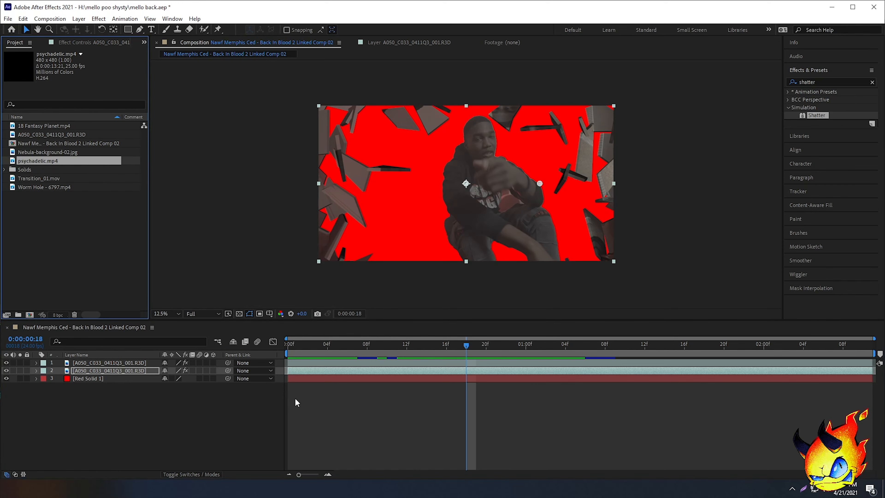
{"action": "left_click", "coordinate": [97, 377]}
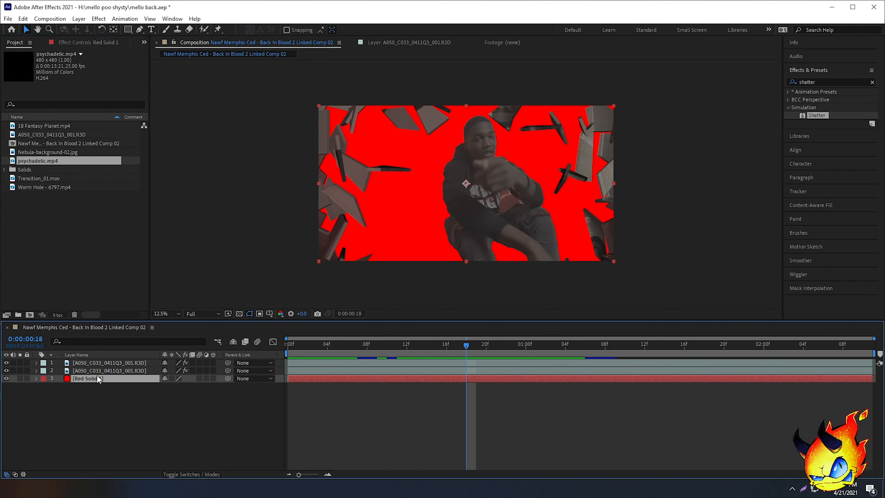
{"action": "left_click", "coordinate": [6, 378]}
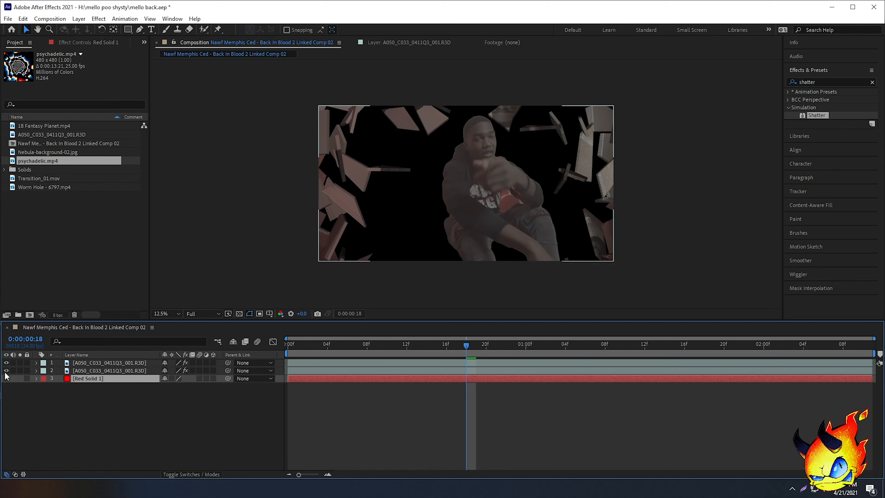
{"action": "left_click_drag", "start_coordinate": [48, 162], "coordinate": [372, 385]}
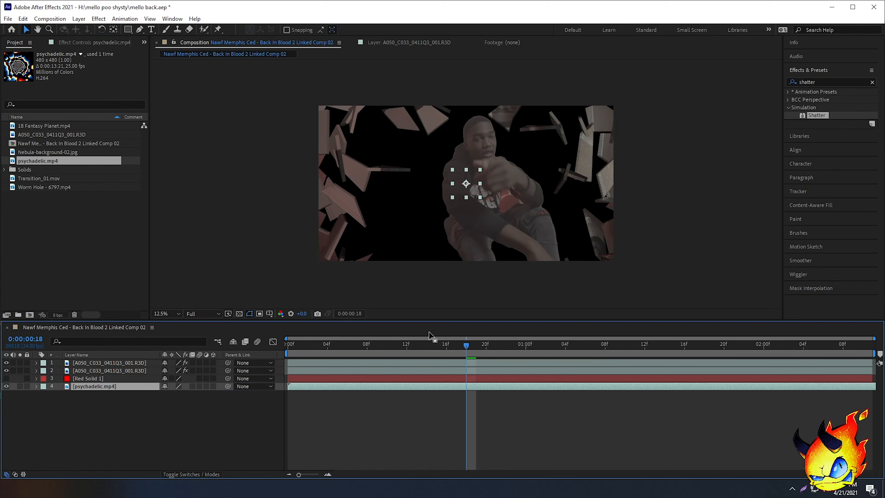
Step: Scale the psychadelic.mp4 layer to 1054%, check it behind the shatter, and hide the layer
{"action": "key", "text": "s"}
{"action": "left_click_drag", "start_coordinate": [173, 394], "coordinate": [504, 397]}
{"action": "left_click_drag", "start_coordinate": [466, 345], "coordinate": [585, 349]}
{"action": "left_click", "coordinate": [6, 385]}
Step: Add 18 Fantasy Planet.mp4 as the bottom layer and scale it to 155% so it fills the frame
{"action": "left_click_drag", "start_coordinate": [40, 125], "coordinate": [80, 404]}
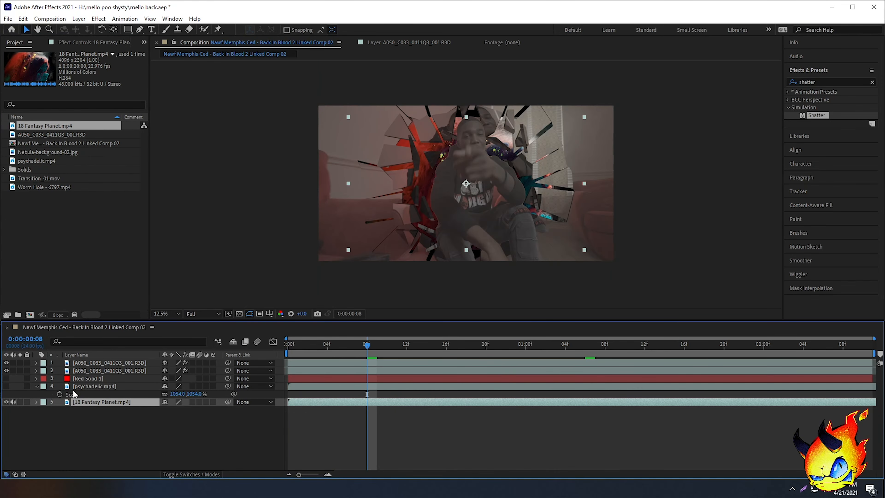
{"action": "key", "text": "space"}
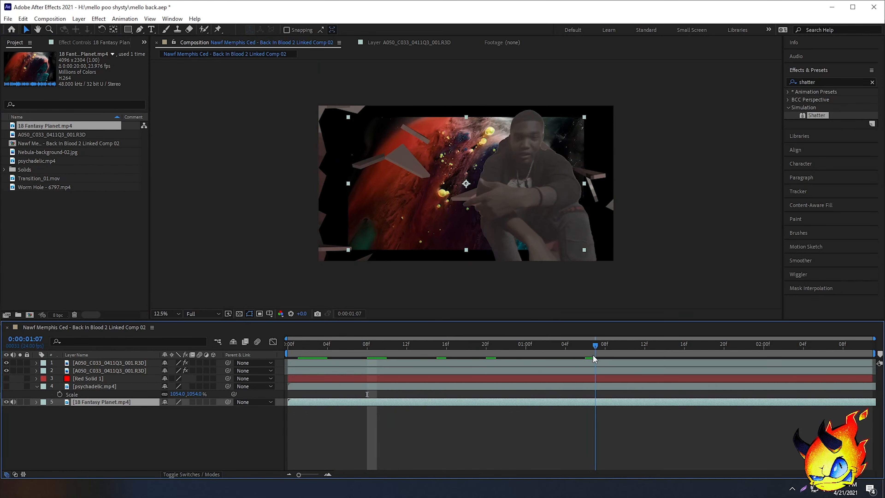
{"action": "key", "text": "s"}
{"action": "left_click_drag", "start_coordinate": [179, 409], "coordinate": [204, 411]}
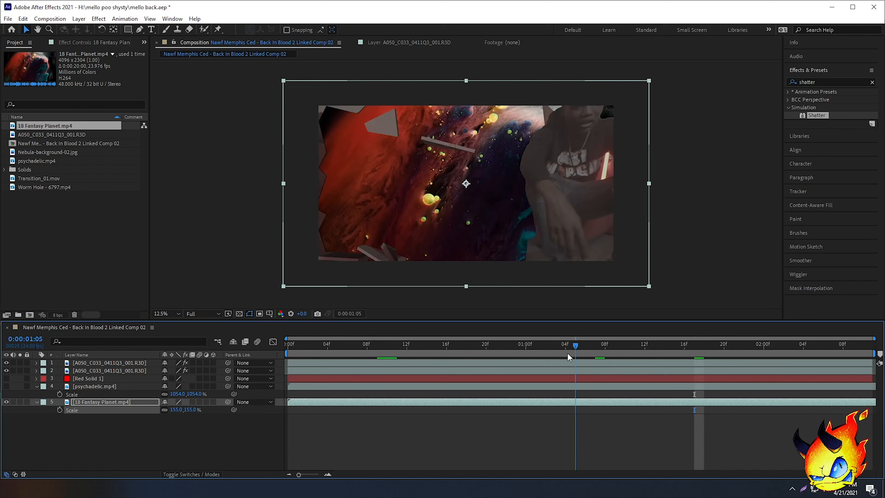
Step: Open the Shatter Physics settings of the lower A050_C033_0411Q3_001.R3D layer, reduce Gravity to 0, and check the shatter at frame 8
{"action": "left_click", "coordinate": [558, 349]}
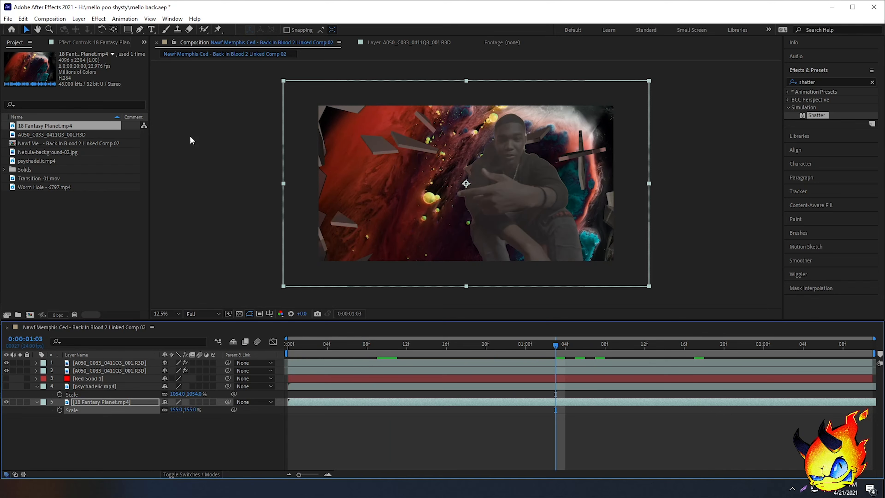
{"action": "left_click", "coordinate": [329, 368]}
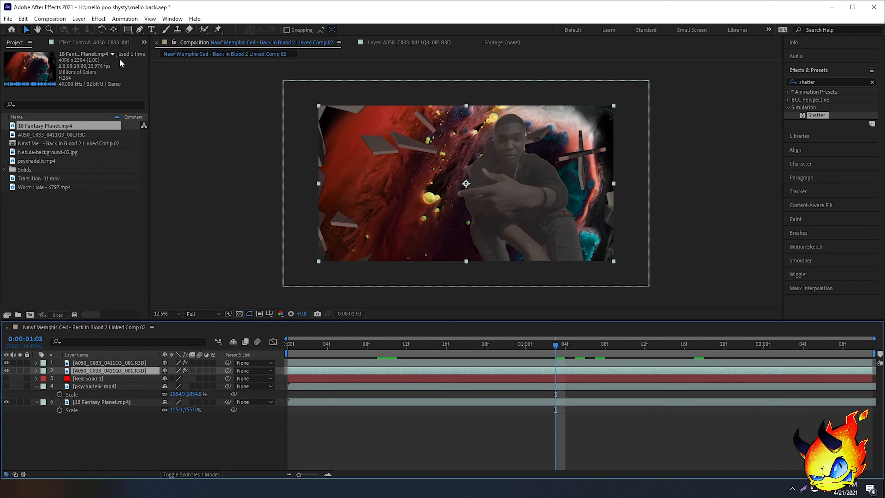
{"action": "left_click", "coordinate": [87, 42]}
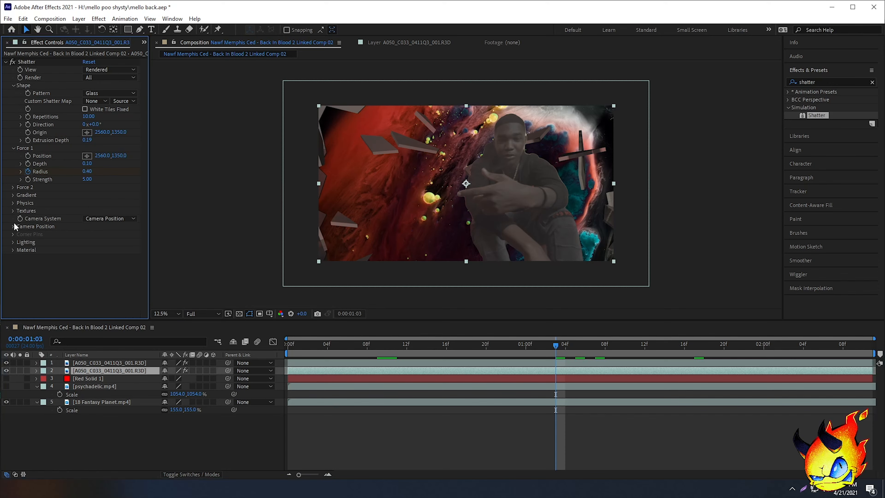
{"action": "left_click", "coordinate": [13, 211]}
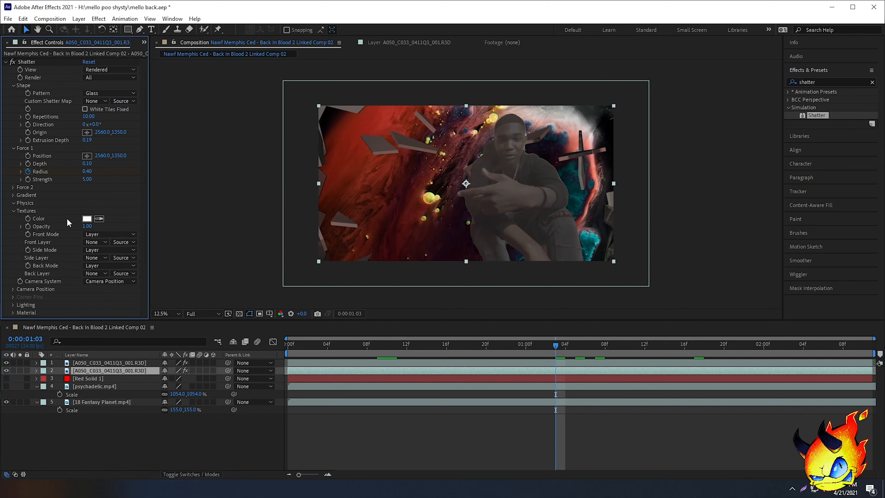
{"action": "left_click_drag", "start_coordinate": [88, 250], "coordinate": [61, 253]}
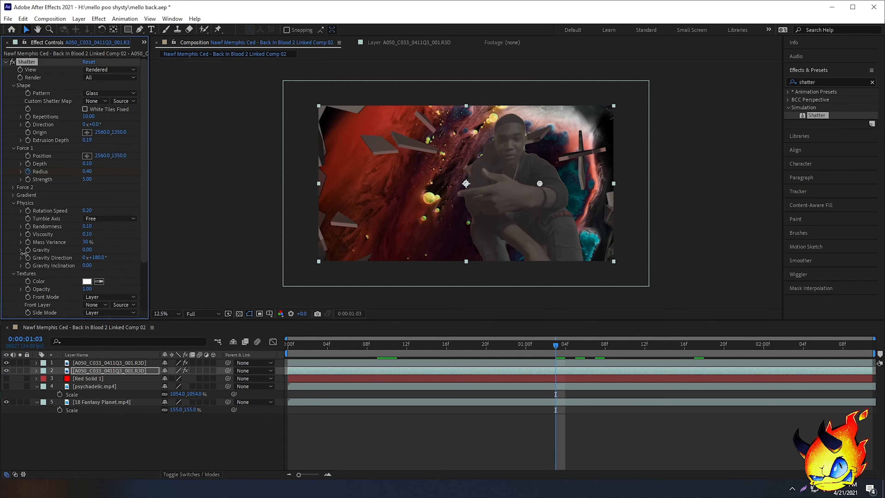
{"action": "left_click", "coordinate": [367, 345]}
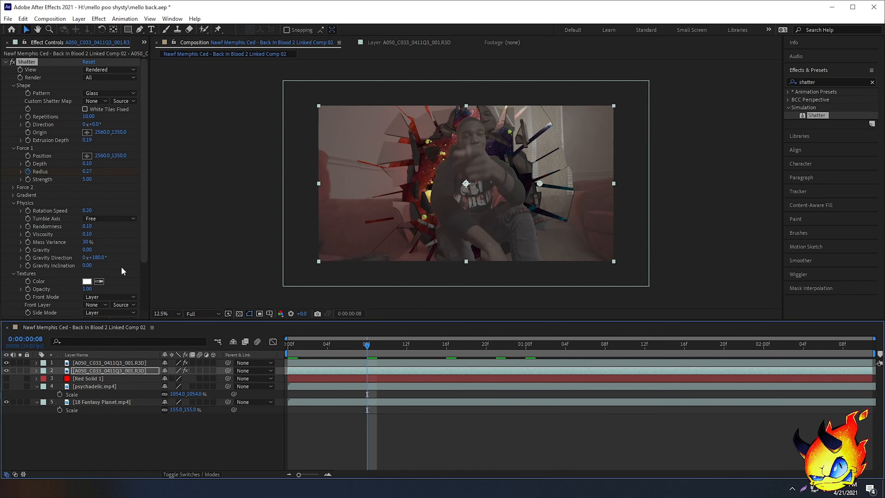
Step: Set the Shatter Gravity Direction to 0° and Gravity to 12.5, and check the falling pieces up to frame 17
{"action": "left_click", "coordinate": [98, 258]}
{"action": "type", "text": "0"}
{"action": "key", "text": "Return"}
{"action": "left_click", "coordinate": [87, 249]}
{"action": "type", "text": "12.5"}
{"action": "key", "text": "Return"}
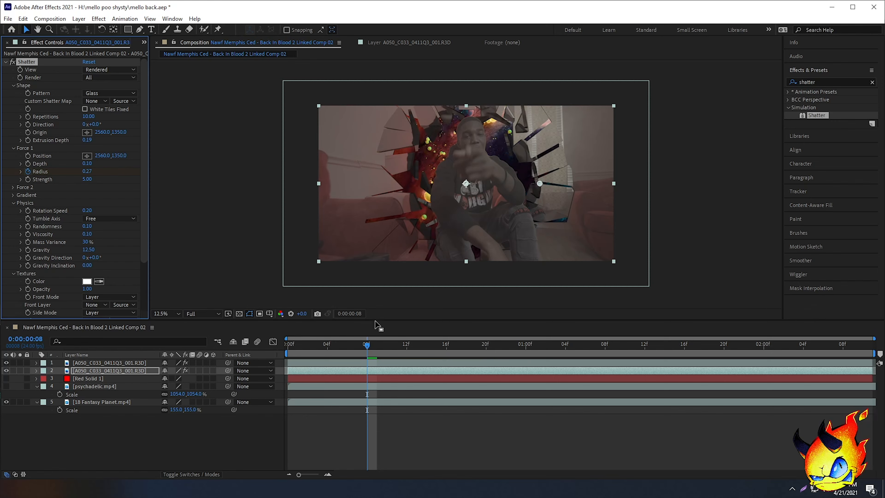
{"action": "left_click_drag", "start_coordinate": [387, 355], "coordinate": [457, 352]}
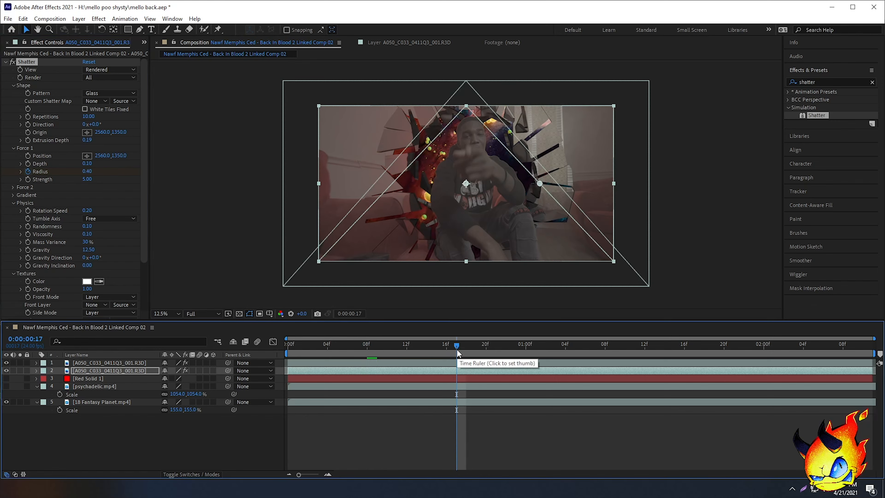